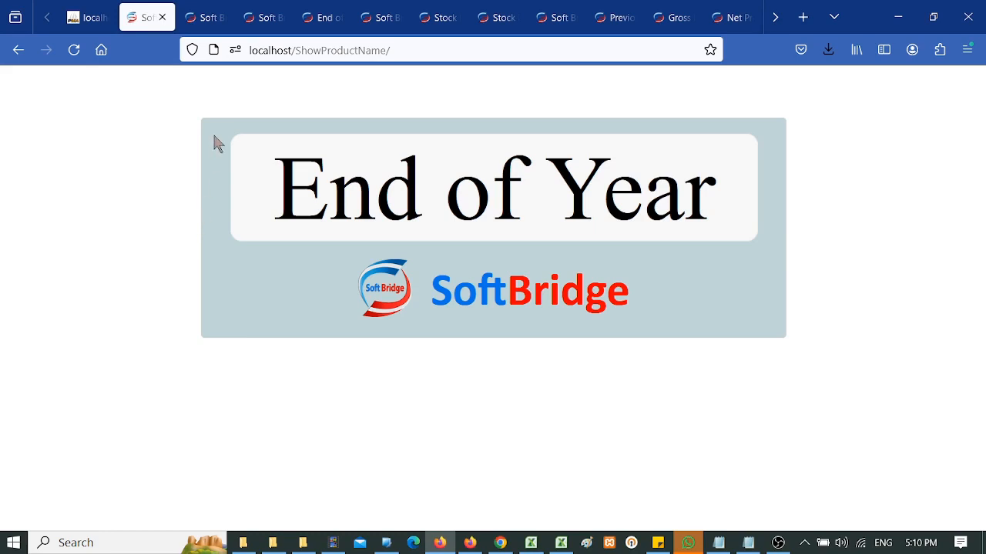
Step: Review the Control Panel settings and the End of Financial Year form with its last and new year dates
left_click(205, 22)
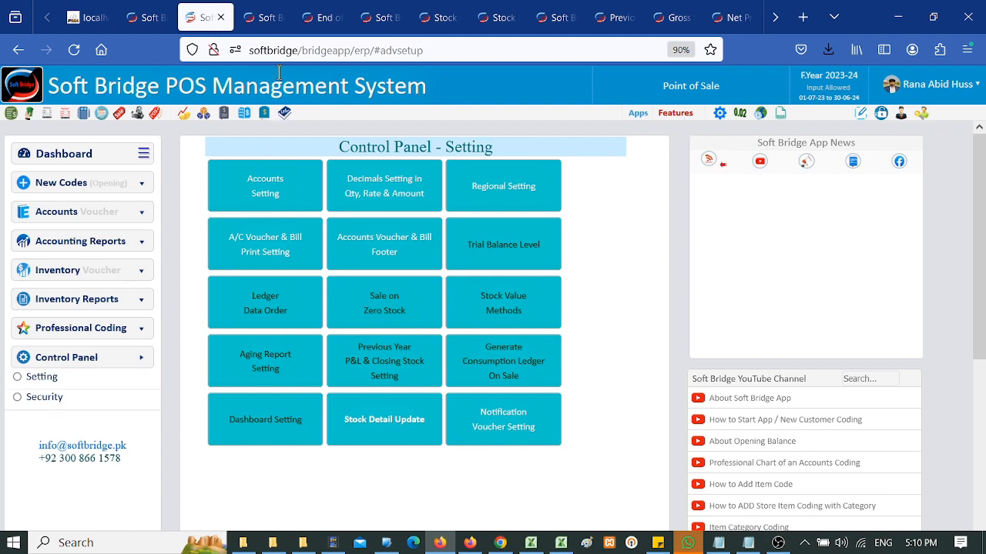
left_click(264, 17)
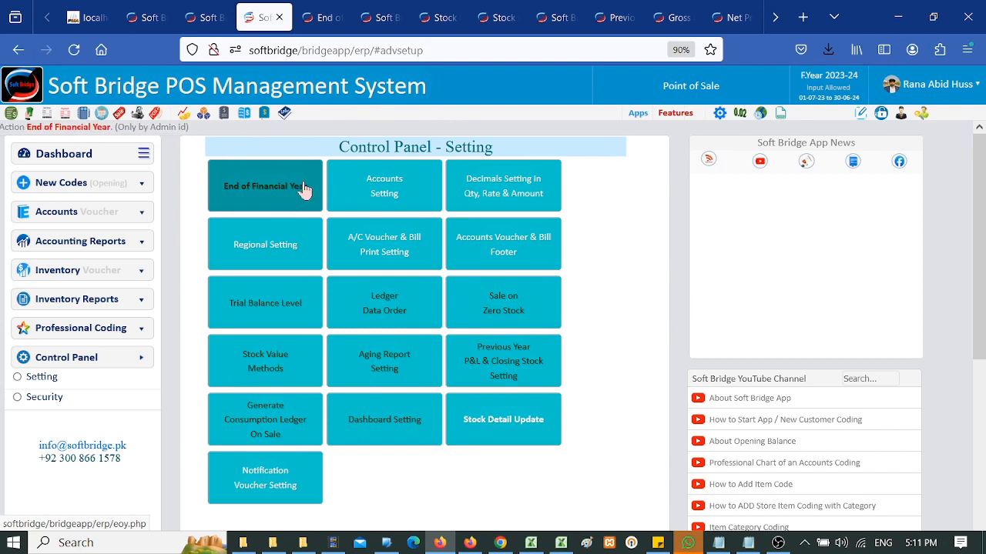
left_click(319, 18)
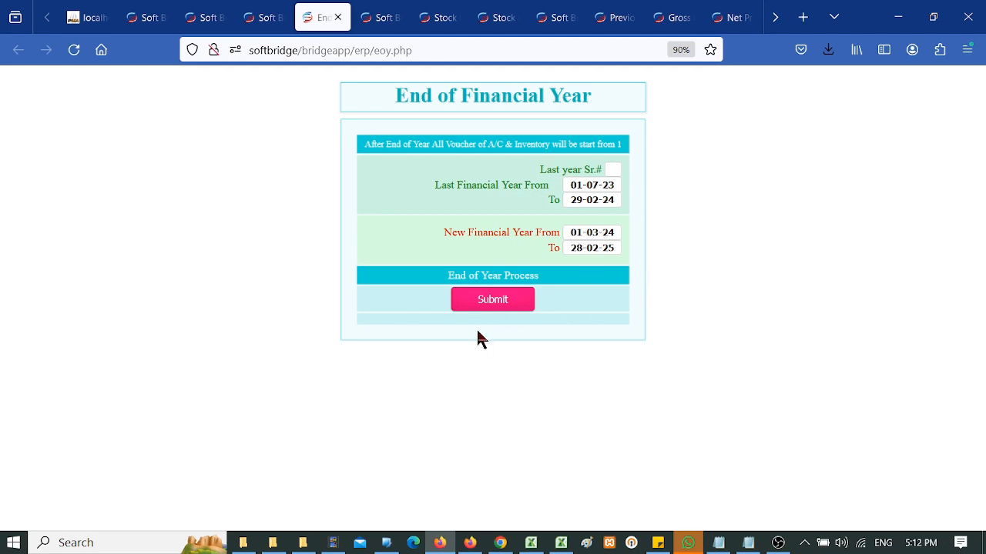
Step: Reload the 2024-25 financial year home page and look through the Accounts and Inventory voucher types
left_click(381, 22)
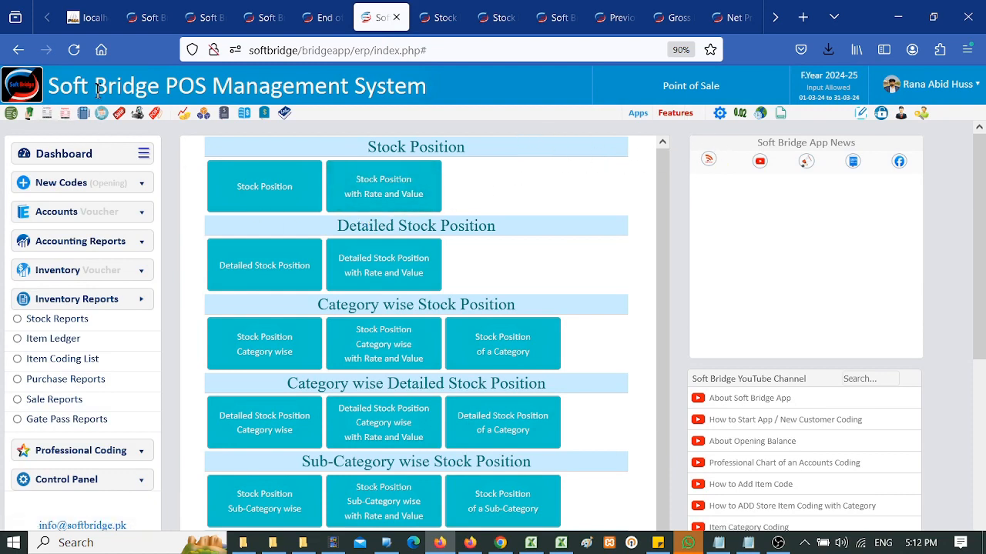
left_click(74, 57)
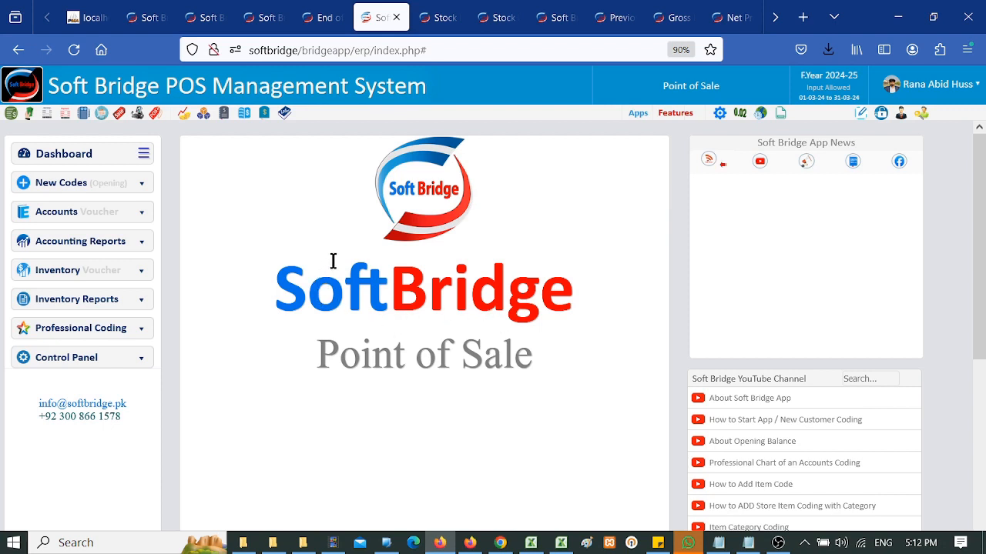
left_click(95, 219)
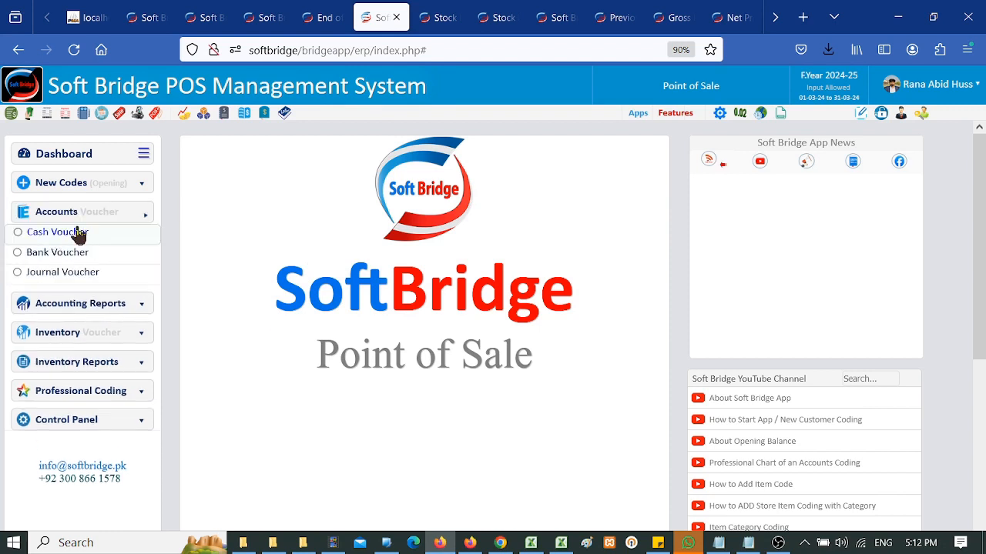
left_click(97, 339)
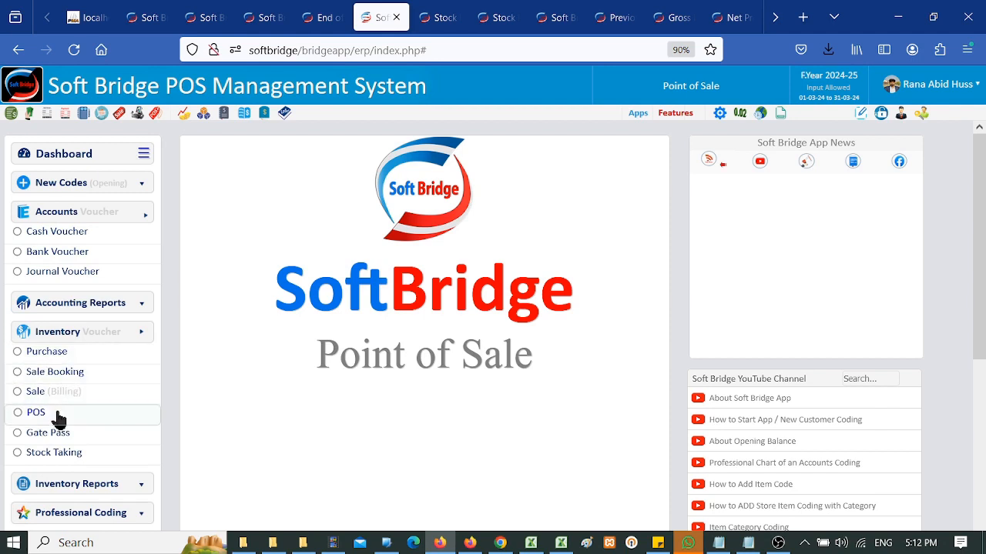
left_click(90, 344)
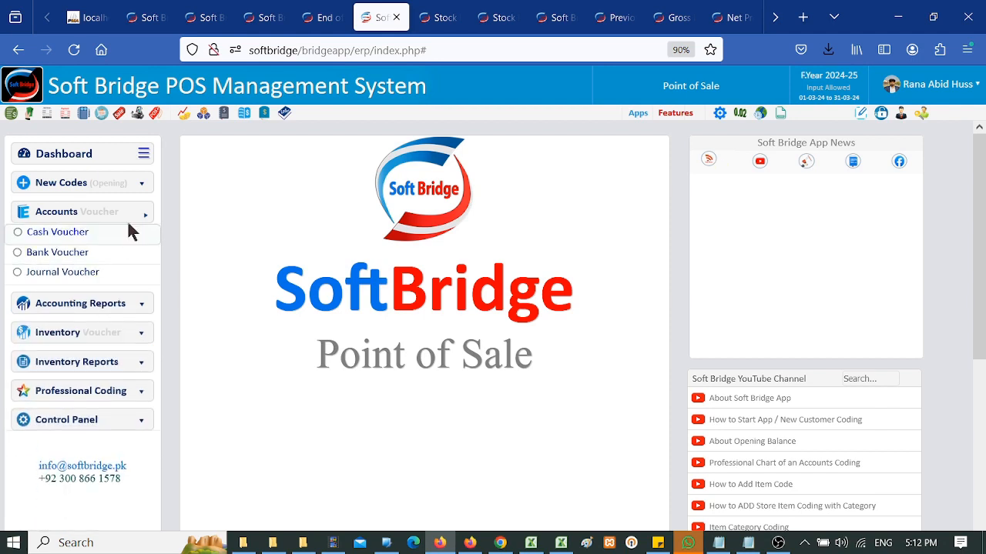
left_click(120, 219)
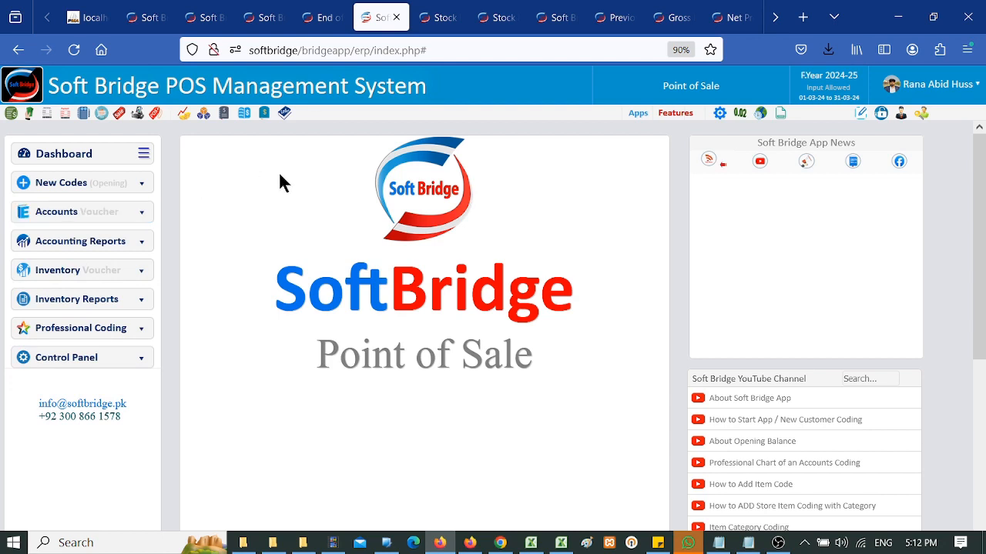
Step: Review the accounts and item coding options, including the opening balance fields of the Customer Coding form
left_click(86, 190)
left_click(86, 205)
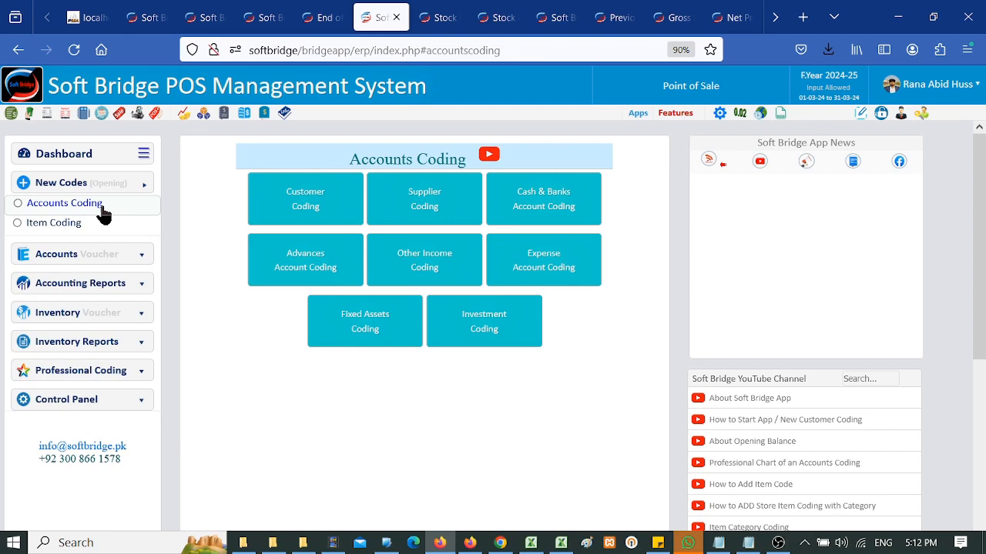
left_click(341, 213)
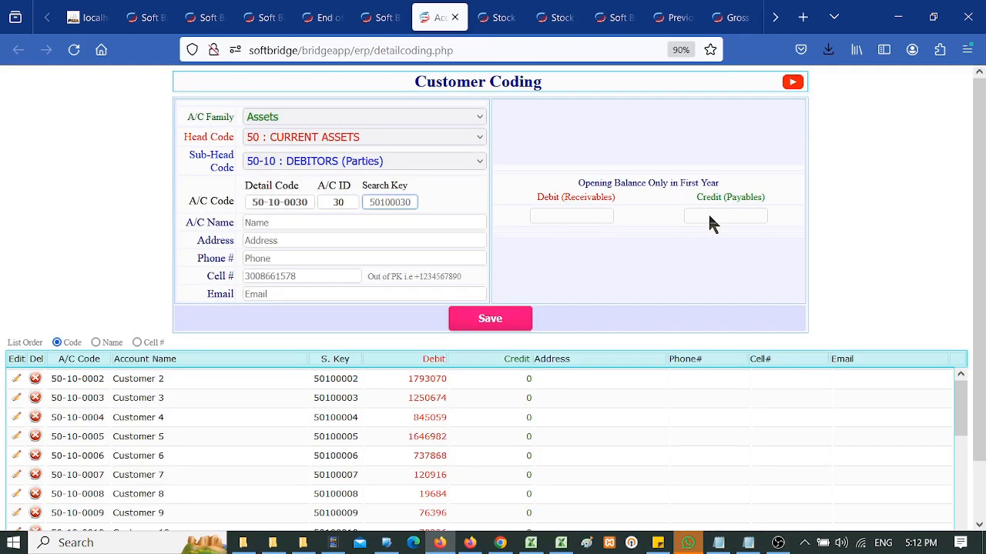
left_click(454, 17)
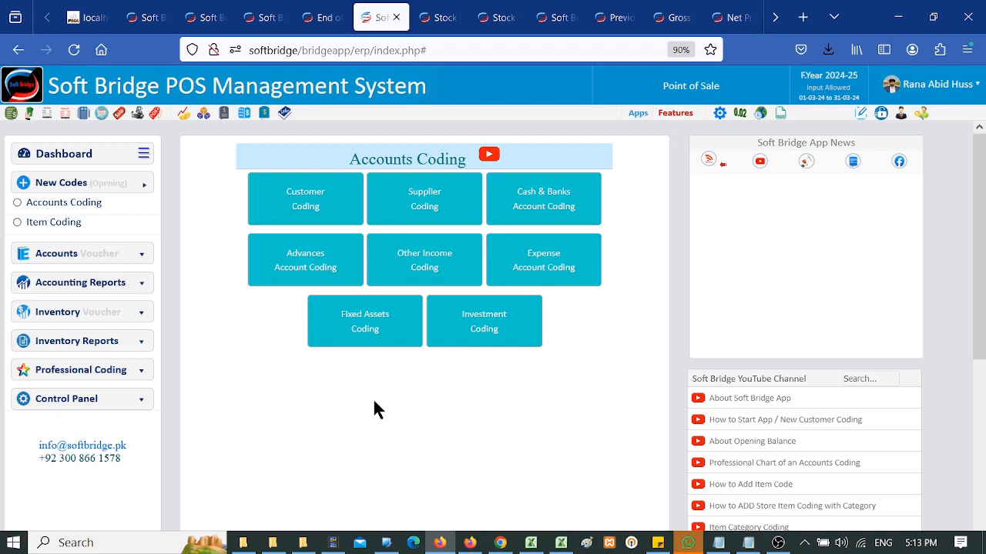
left_click(60, 228)
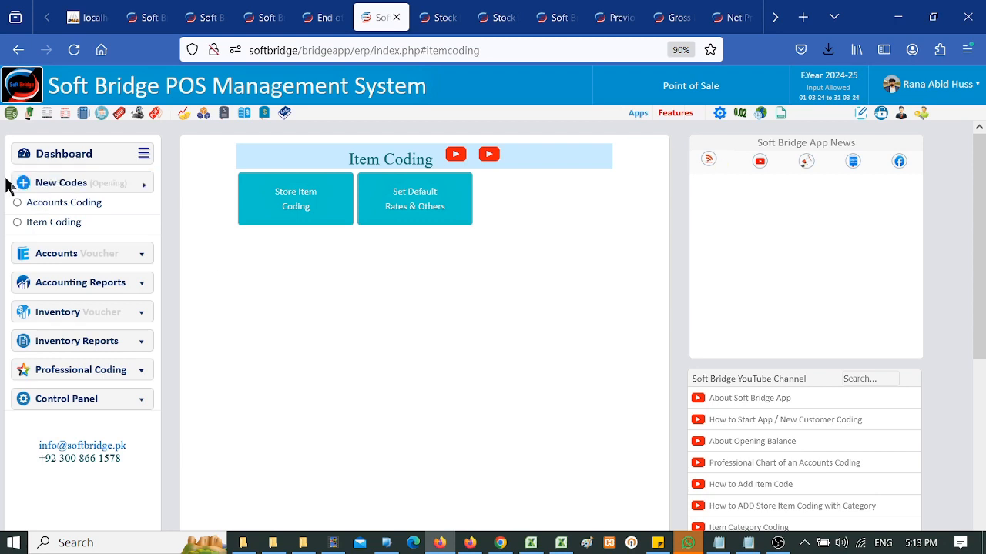
left_click(29, 203)
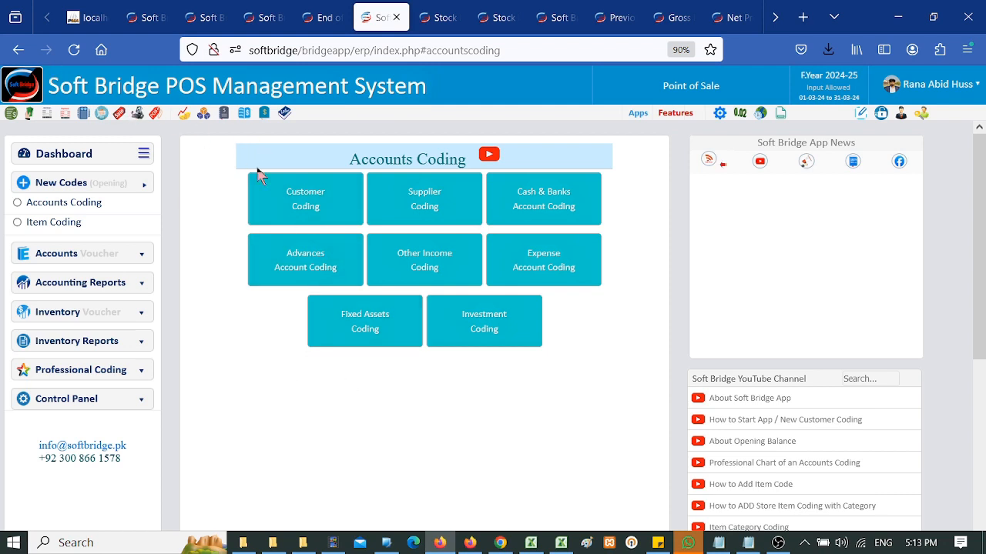
Step: Go back to the Select Financial Year page
left_click(19, 50)
left_click(18, 50)
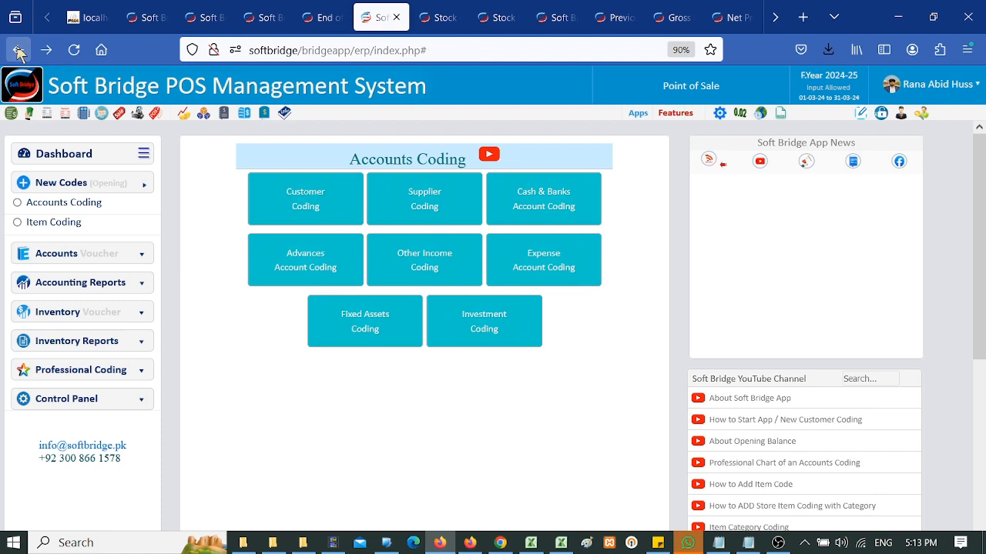
left_click(19, 50)
left_click(18, 50)
left_click(19, 50)
left_click(19, 50)
left_click(19, 50)
left_click(19, 50)
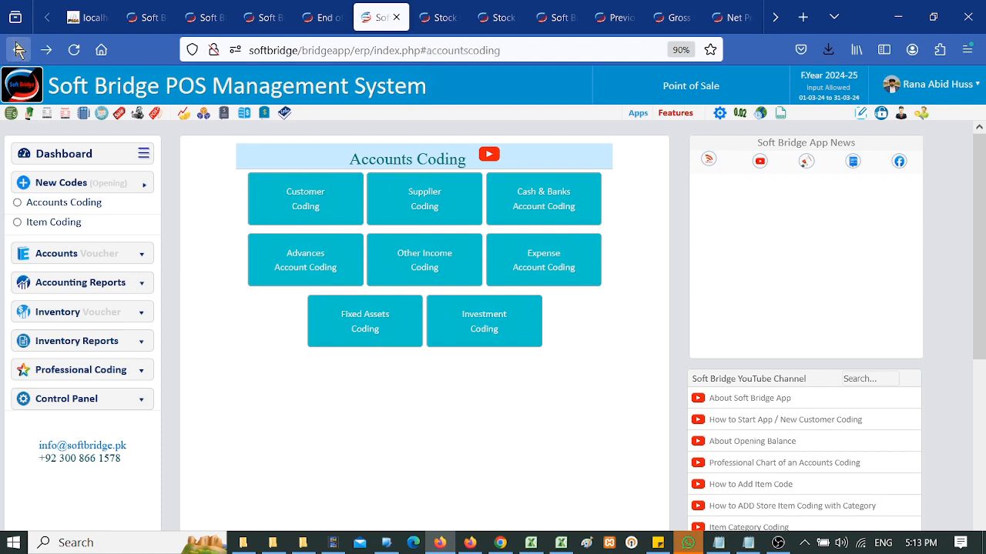
left_click(19, 50)
left_click(18, 50)
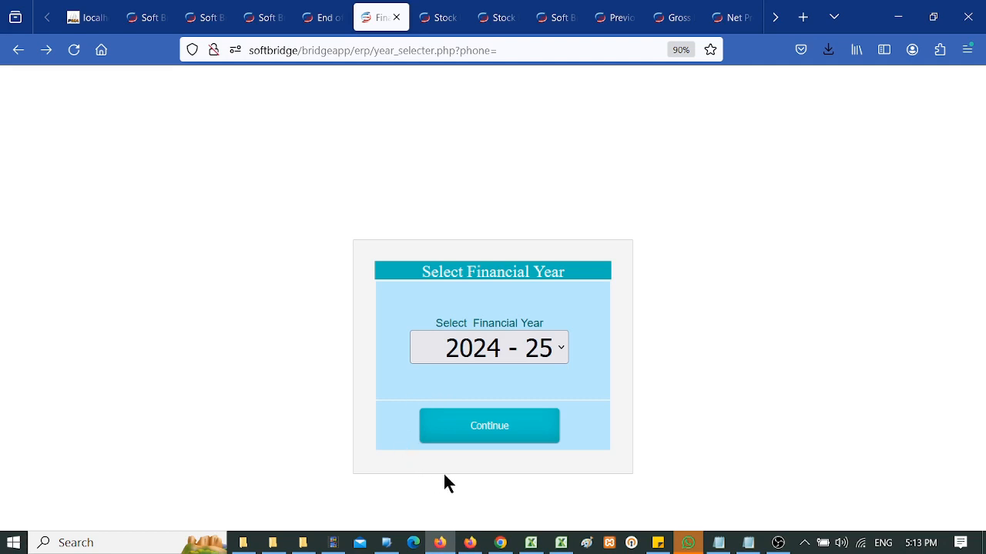
Step: Choose financial year 2024 - 25 and continue into the system
left_click(560, 353)
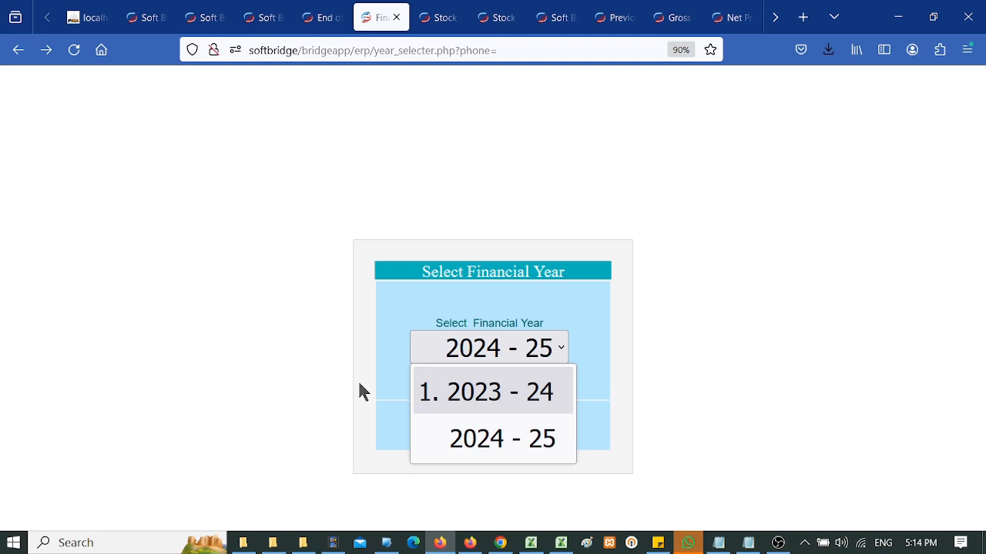
left_click(448, 449)
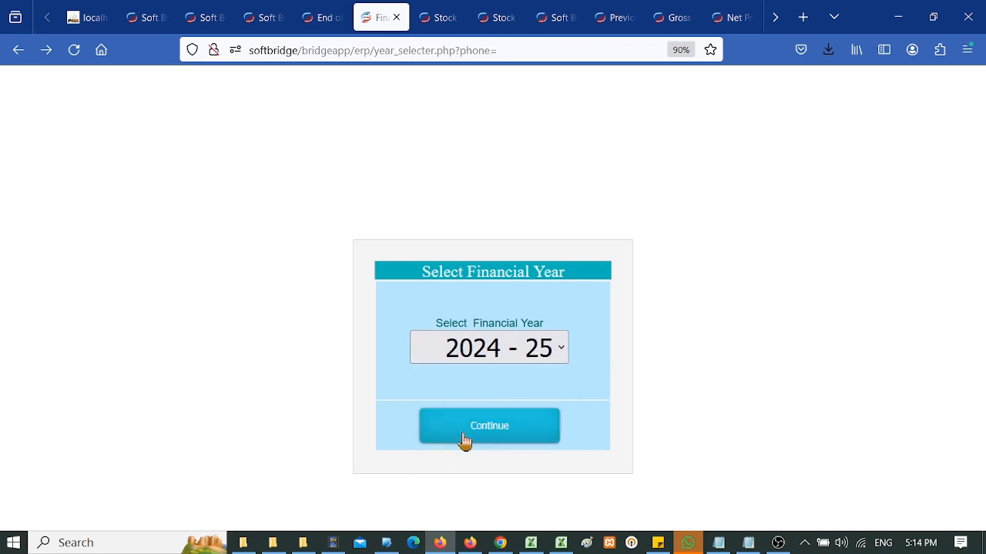
left_click(464, 435)
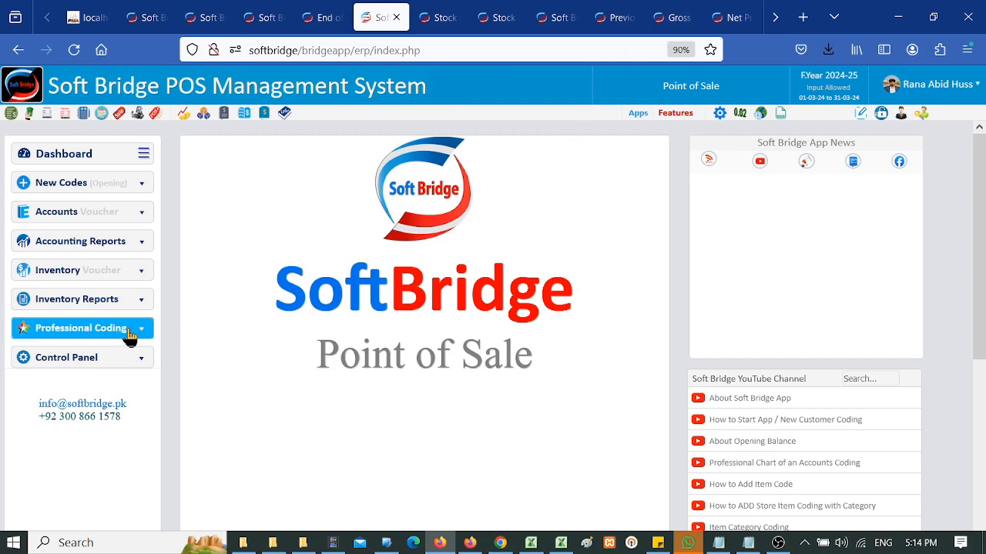
Step: Open the Previous Year P&L & Closing Stock Setting from the Control Panel settings
left_click(111, 362)
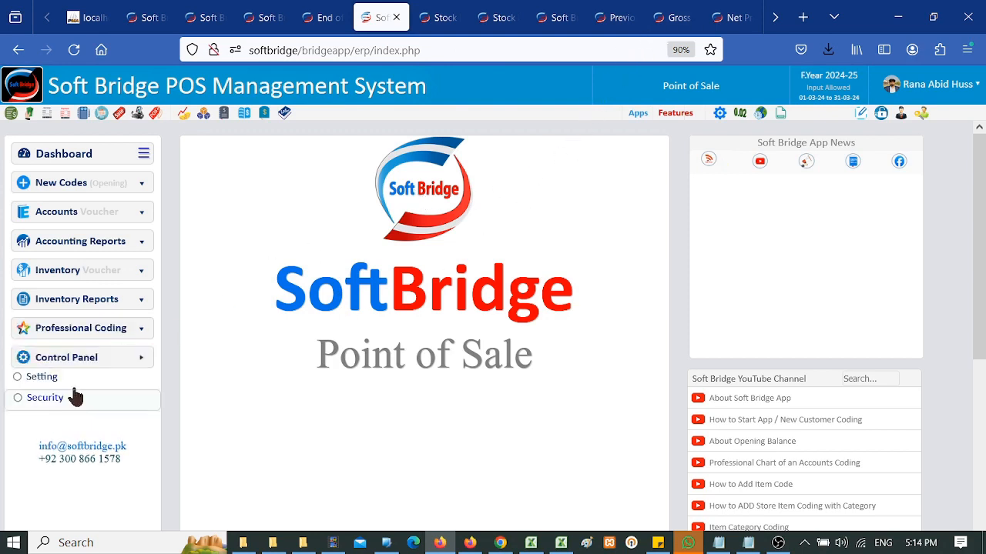
left_click(47, 383)
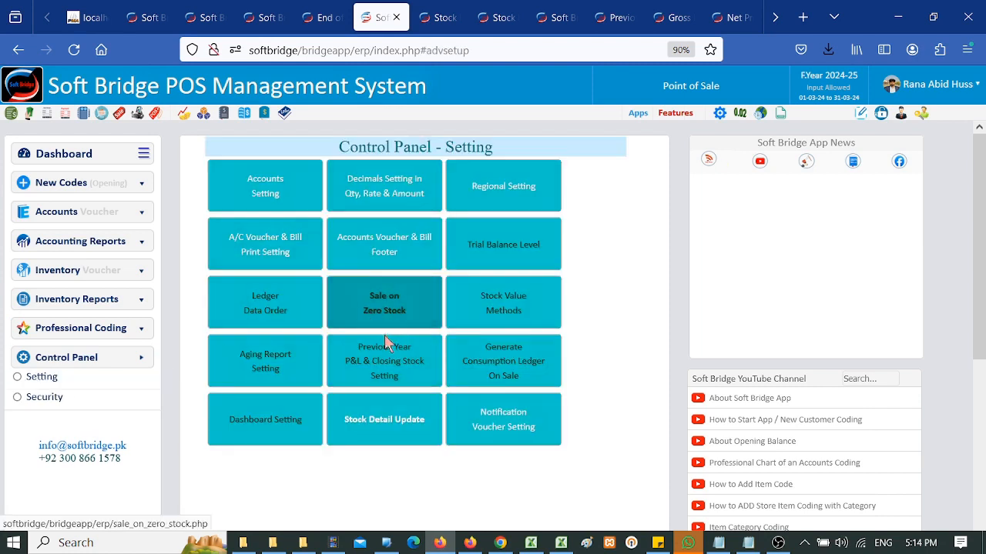
left_click(397, 377)
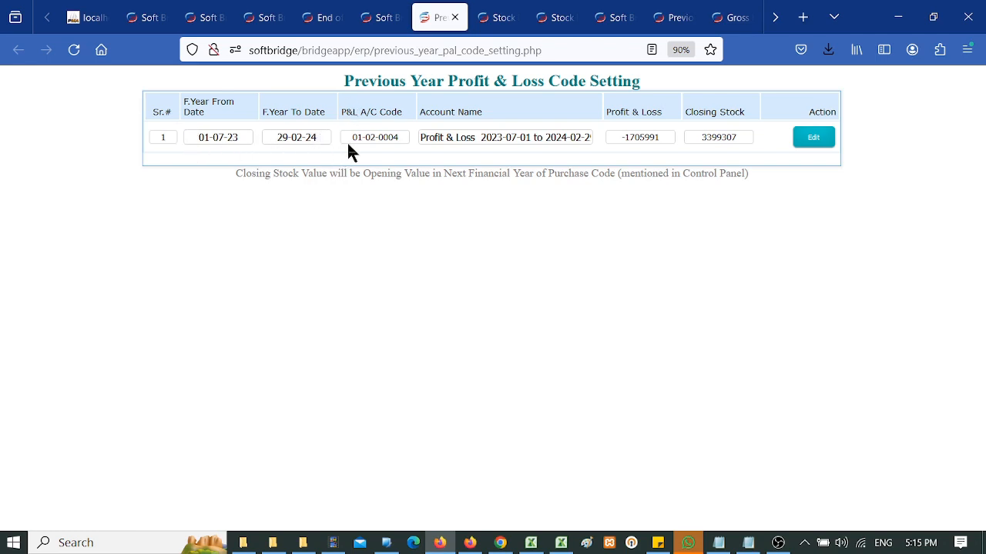
Step: Examine the account name, profit and loss, and closing stock values recorded for the previous financial year
left_click_drag(352, 136, 563, 147)
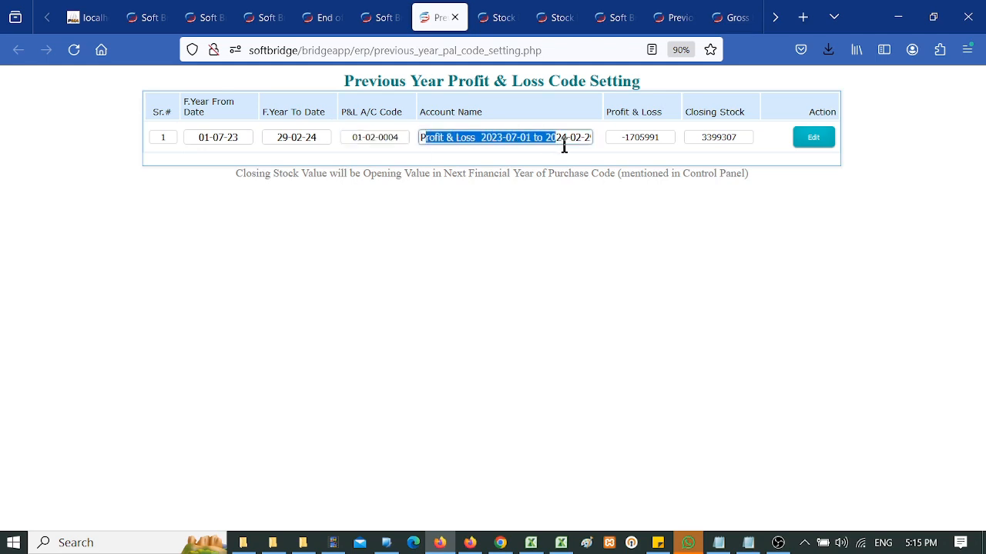
left_click(618, 137)
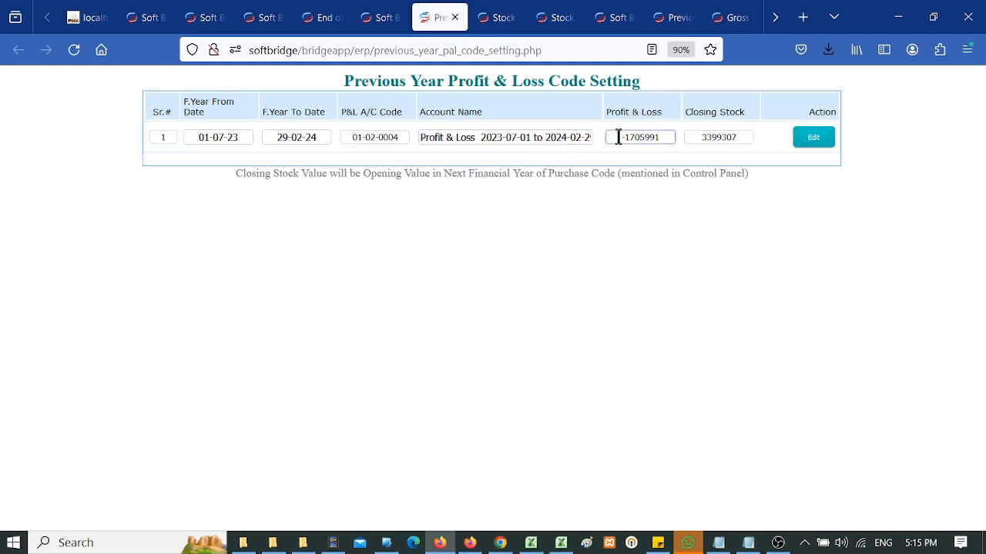
left_click_drag(618, 137, 659, 138)
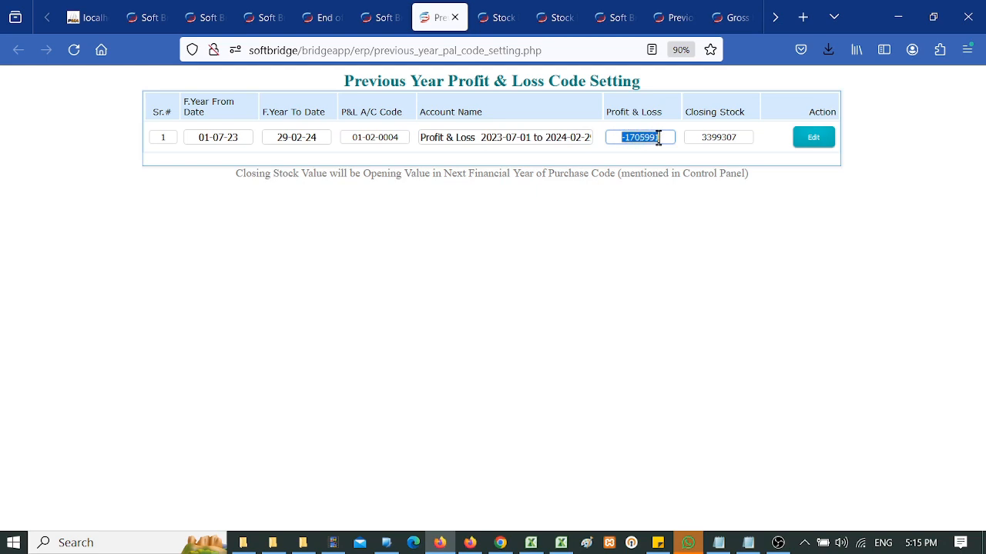
left_click(657, 138)
left_click_drag(698, 138, 746, 139)
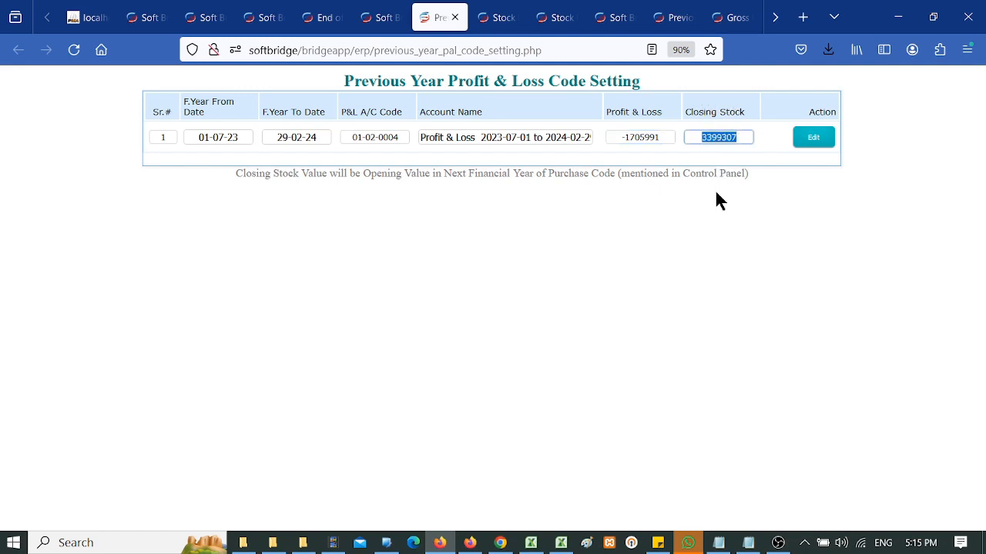
left_click(638, 248)
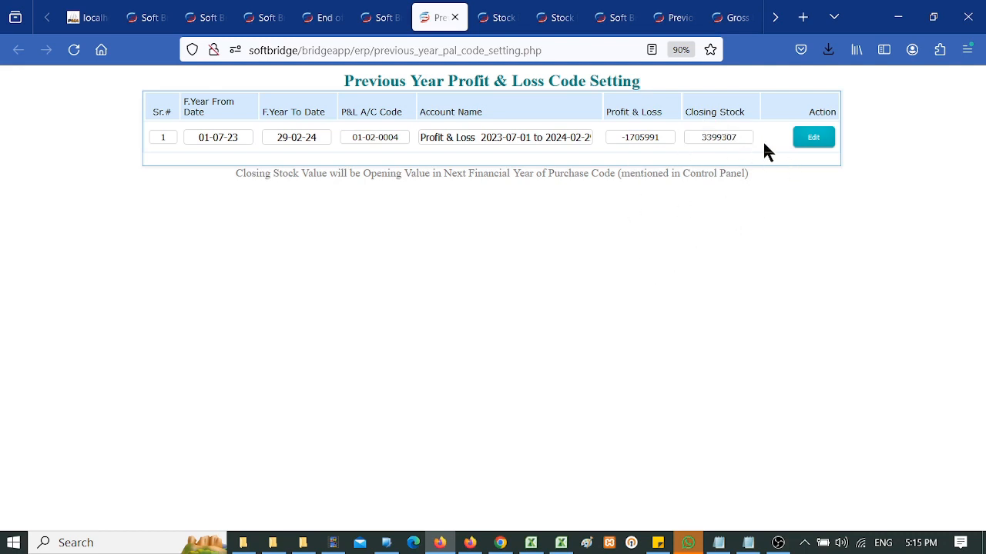
Step: Make the previous year's profit and loss row editable and save it with its existing values
left_click(814, 137)
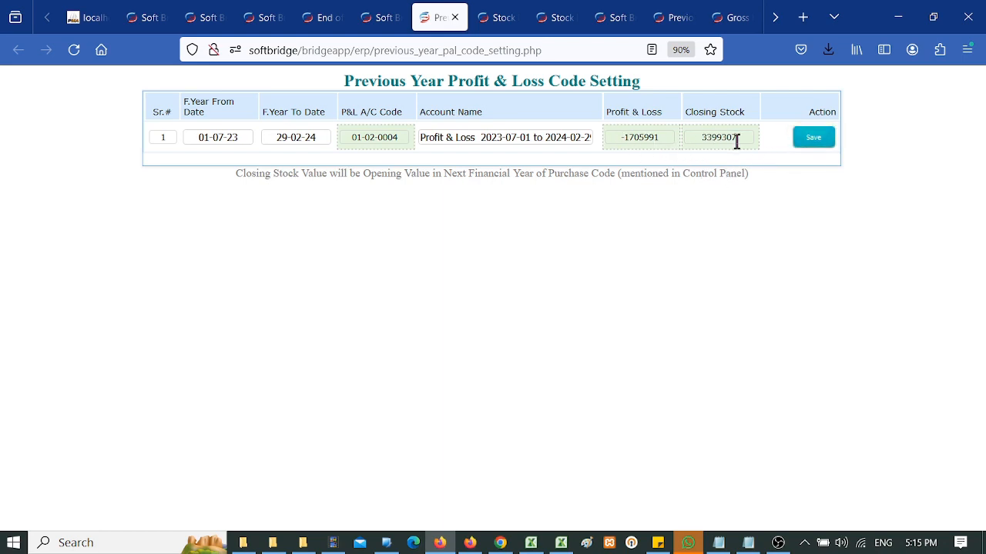
left_click(816, 143)
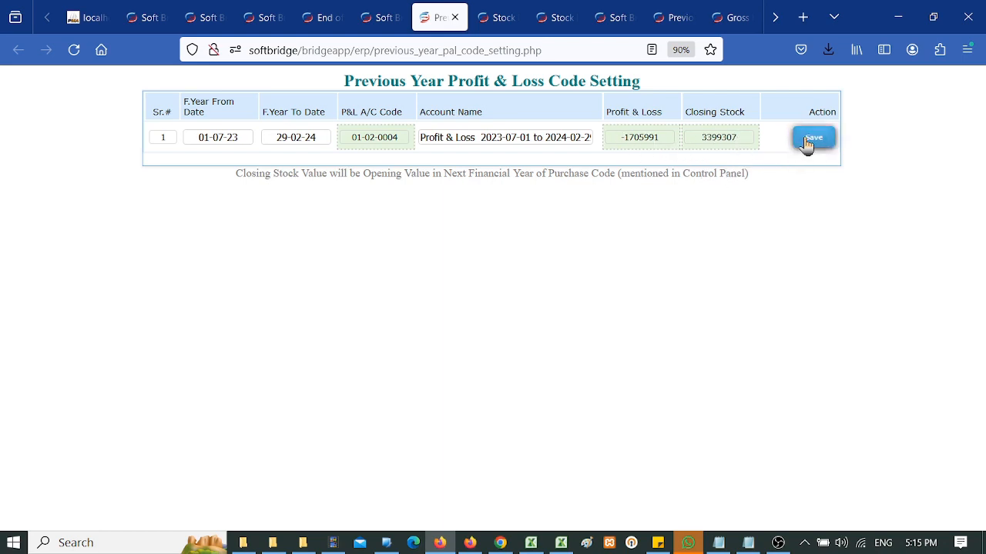
left_click(806, 143)
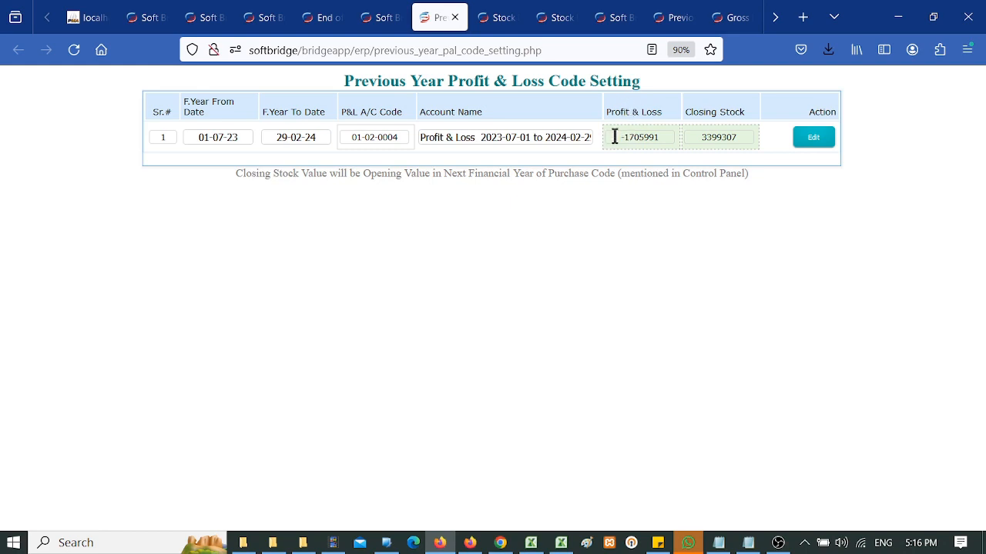
Step: Examine the Detailed Stock Position with Rate & Values report and highlight the grand total amount of closing stock
left_click(502, 27)
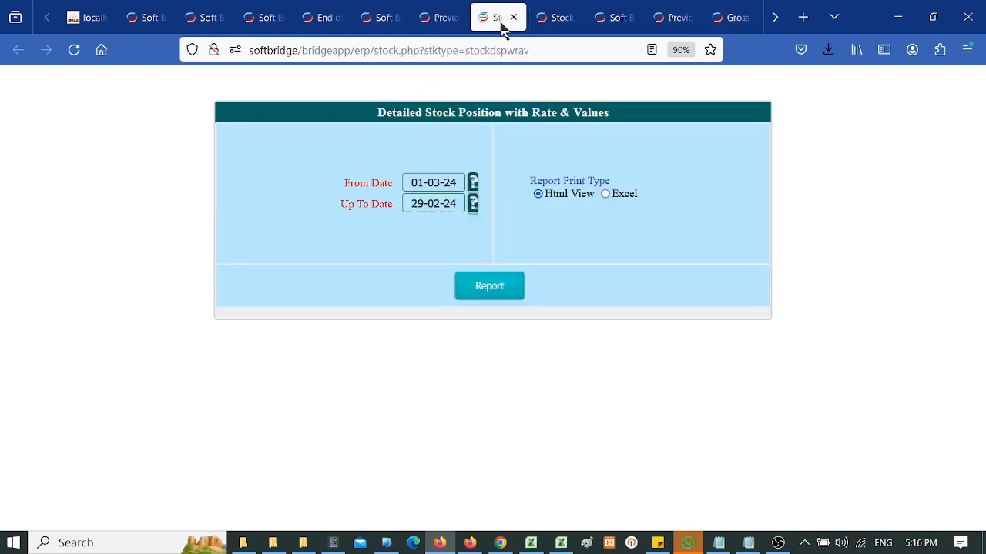
left_click(556, 25)
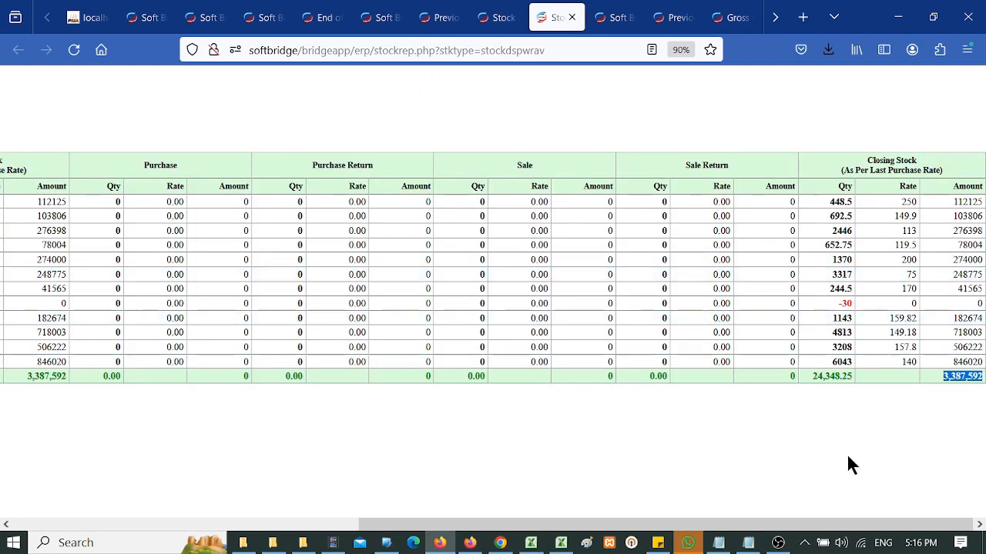
left_click(274, 525)
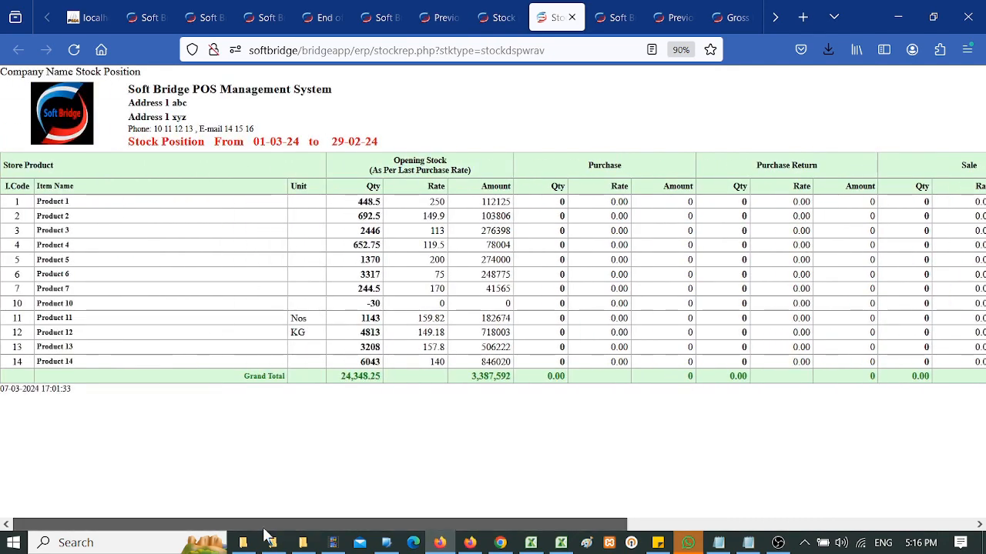
left_click_drag(269, 526, 648, 543)
double_click(962, 376)
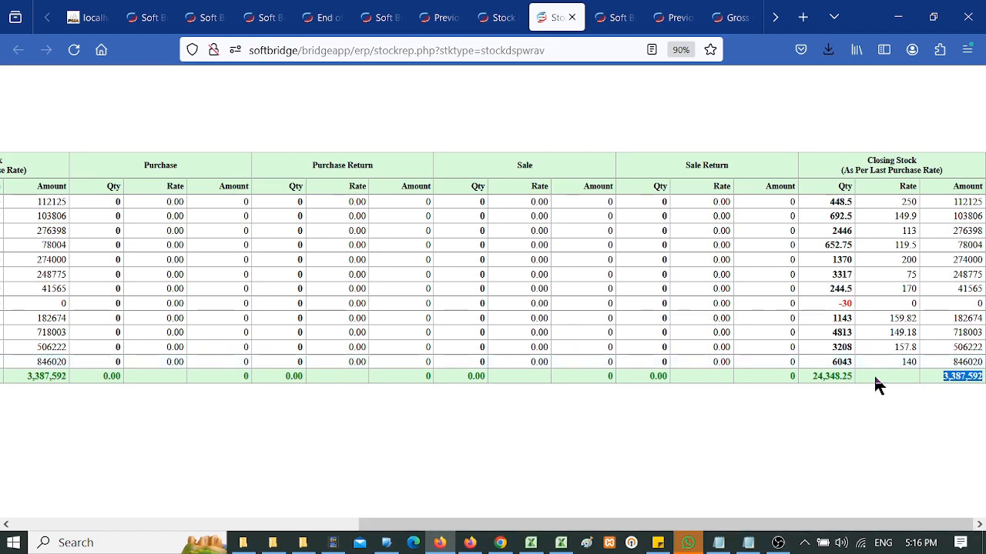
Step: Examine the closing stock section of the Gross Profit report from 01-03-23 to 29-02-24 and highlight its total amount
left_click(617, 29)
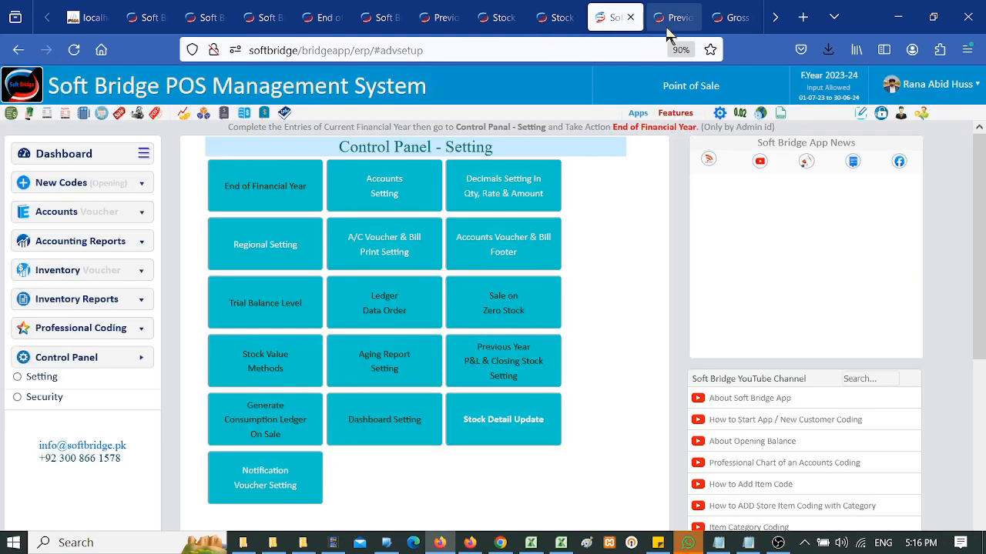
left_click(678, 18)
left_click(727, 23)
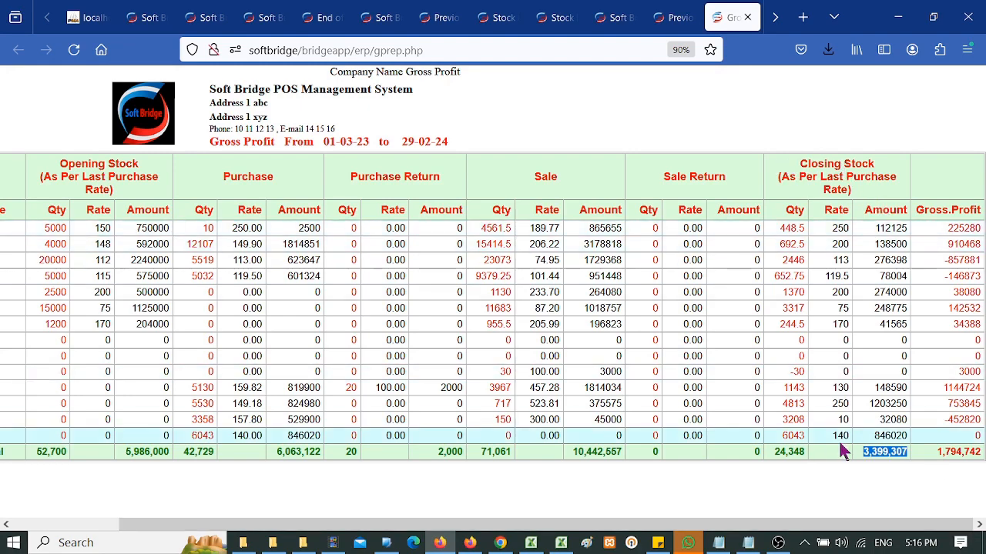
left_click_drag(854, 526, 755, 529)
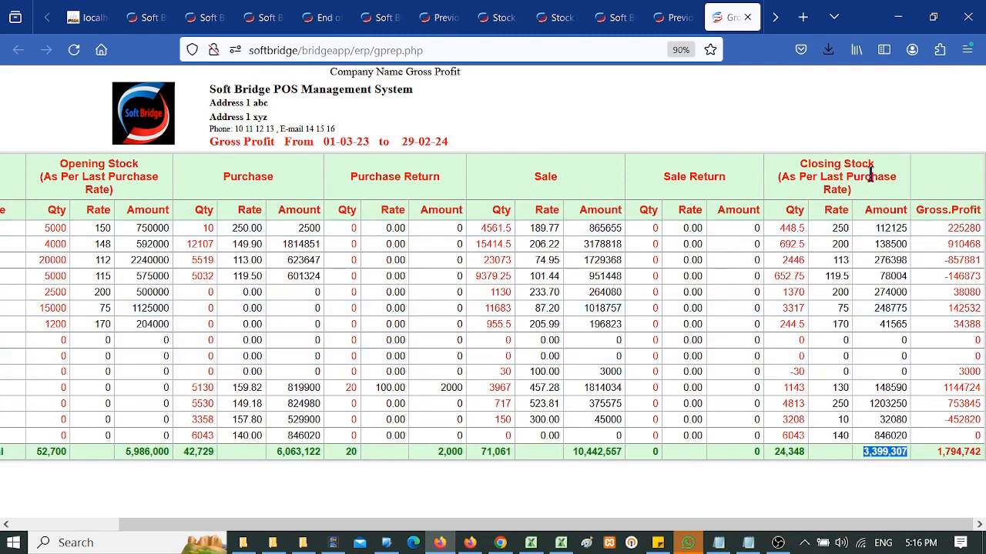
left_click(864, 454)
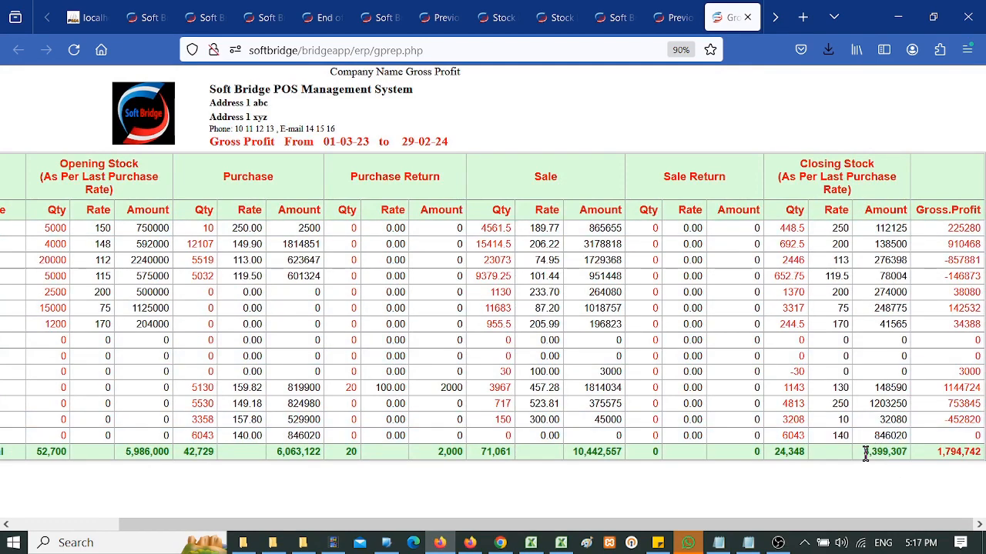
left_click_drag(865, 454, 901, 456)
Step: Compare the net loss in the Profit & Loss Report with the Profit & Loss value in the Previous Year Profit & Loss Code Setting
left_click(774, 24)
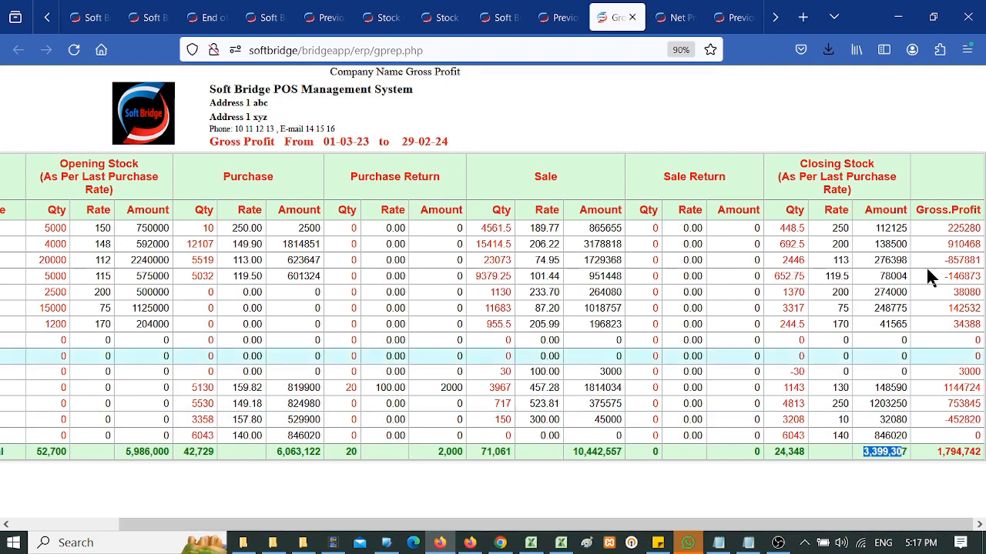
left_click(672, 20)
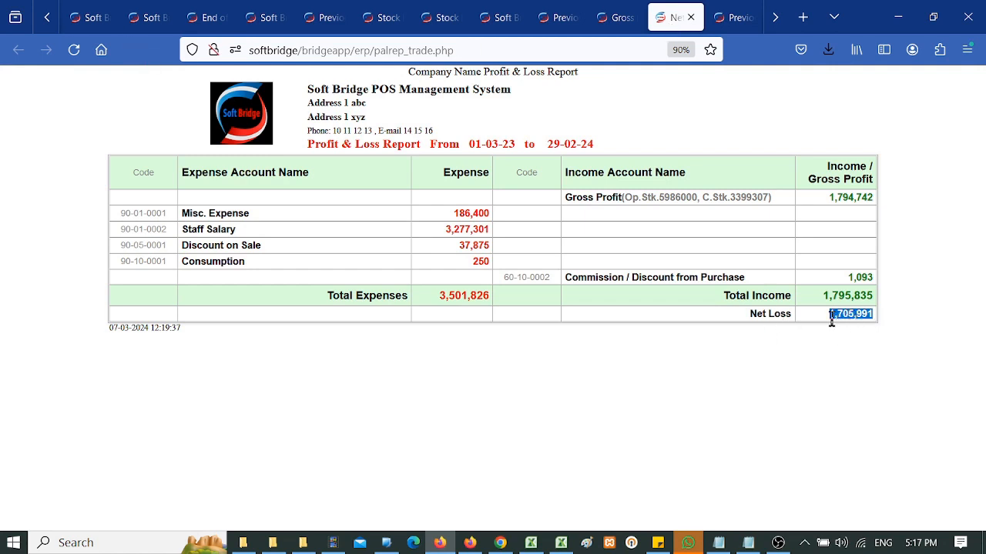
left_click(730, 21)
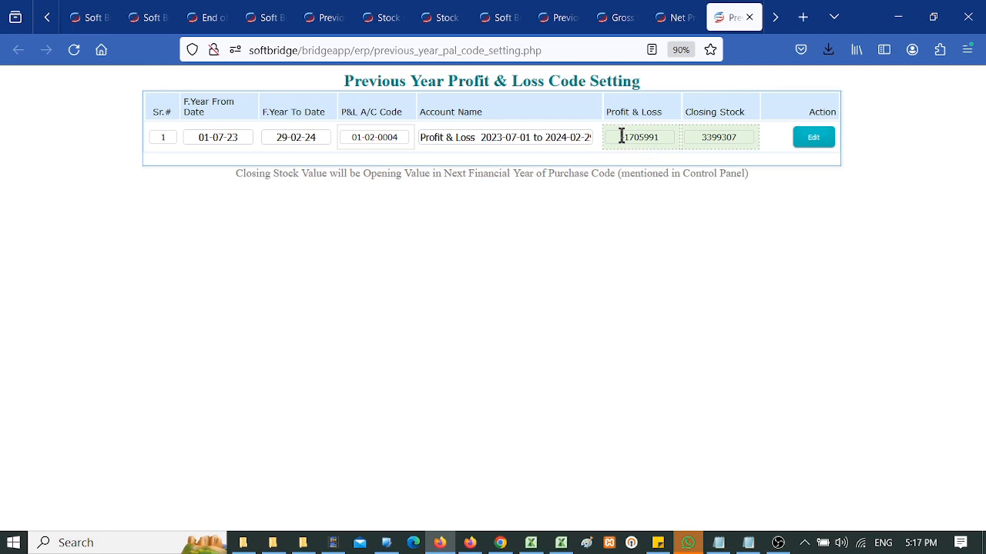
left_click_drag(621, 136, 663, 131)
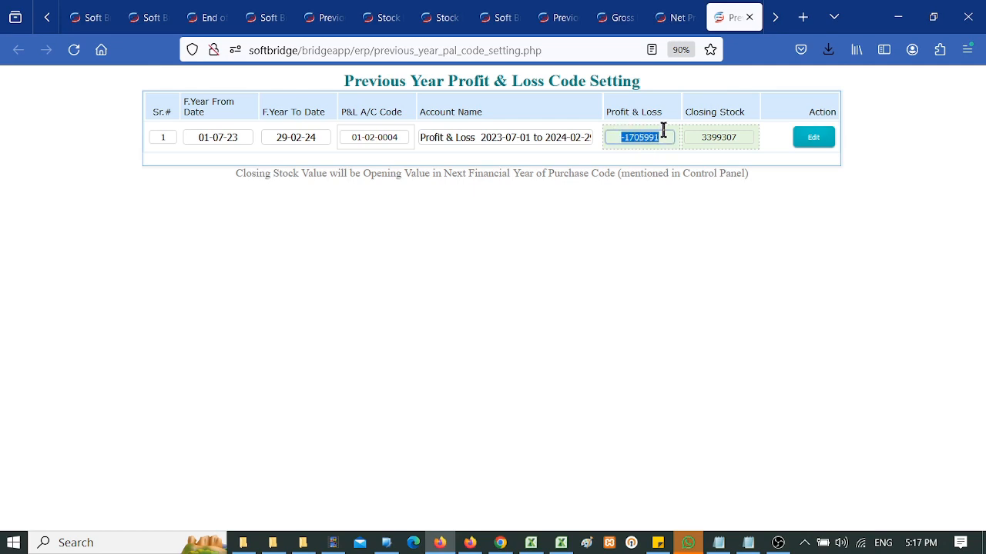
left_click(614, 136)
left_click(805, 138)
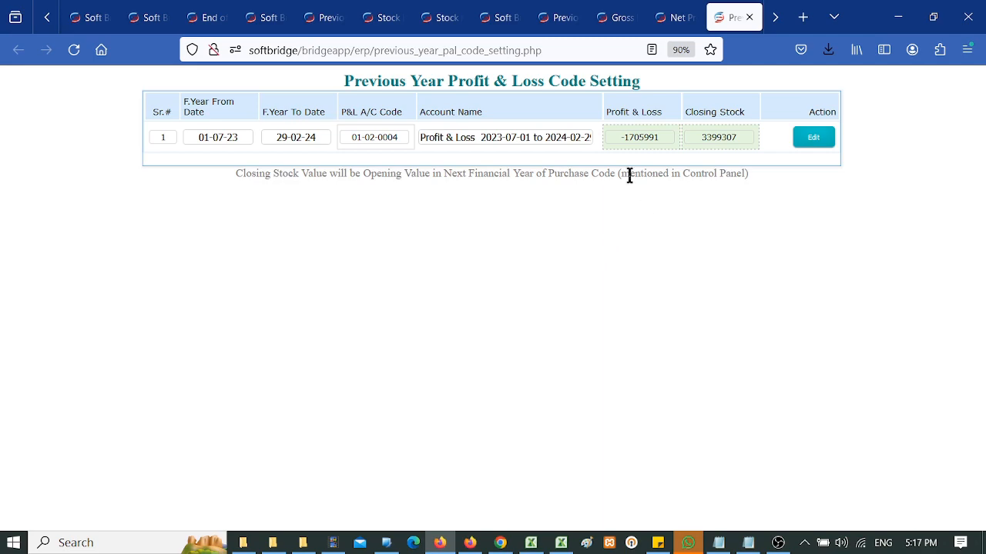
Step: Check the Profit & Loss 2023-07-01 to 2024-02-29 account in the Trial Balance, highlighting its name and opening debit
left_click(775, 17)
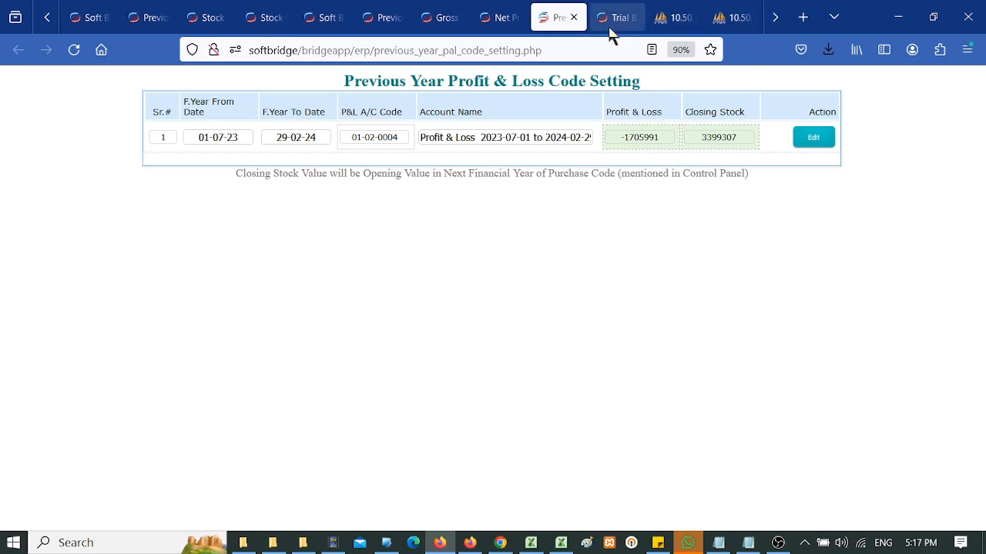
left_click(613, 23)
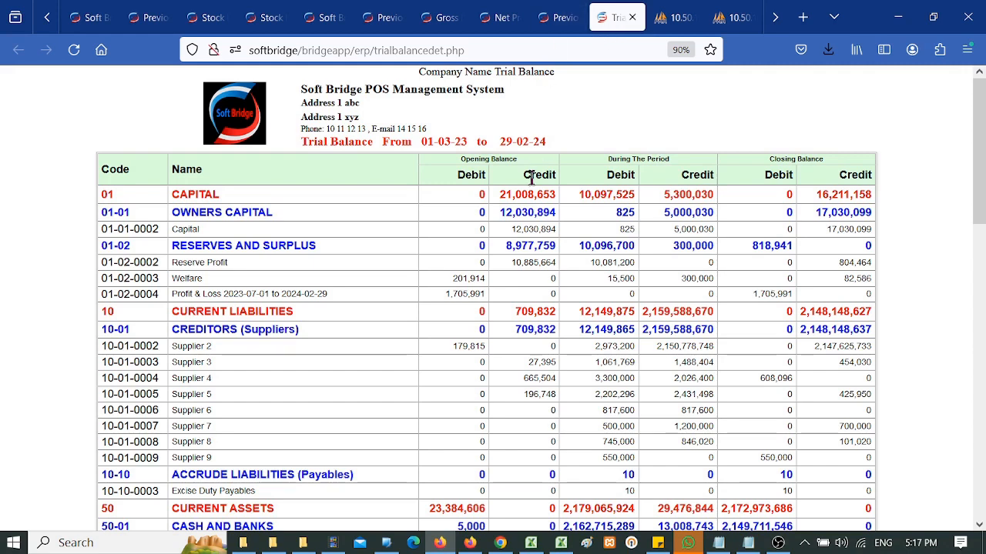
left_click(559, 17)
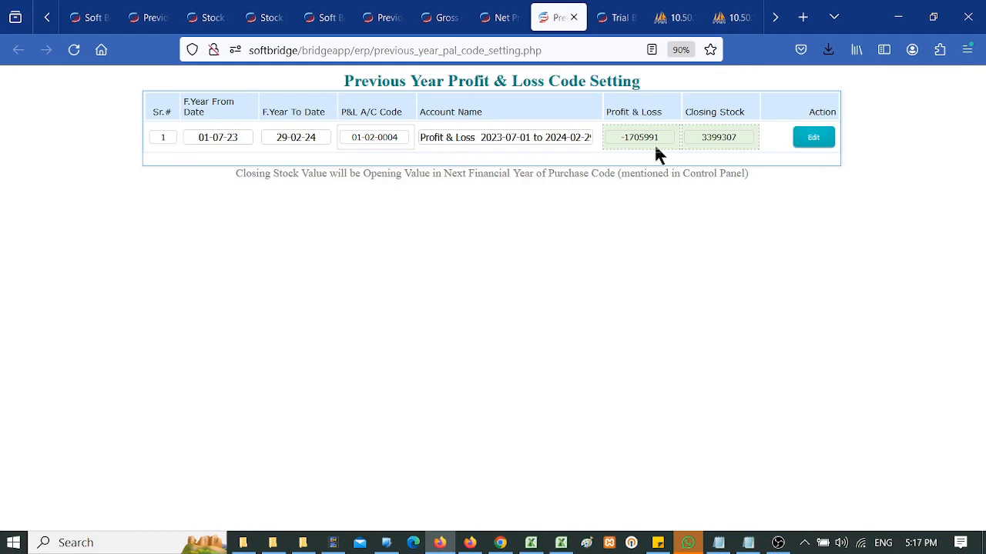
left_click(620, 18)
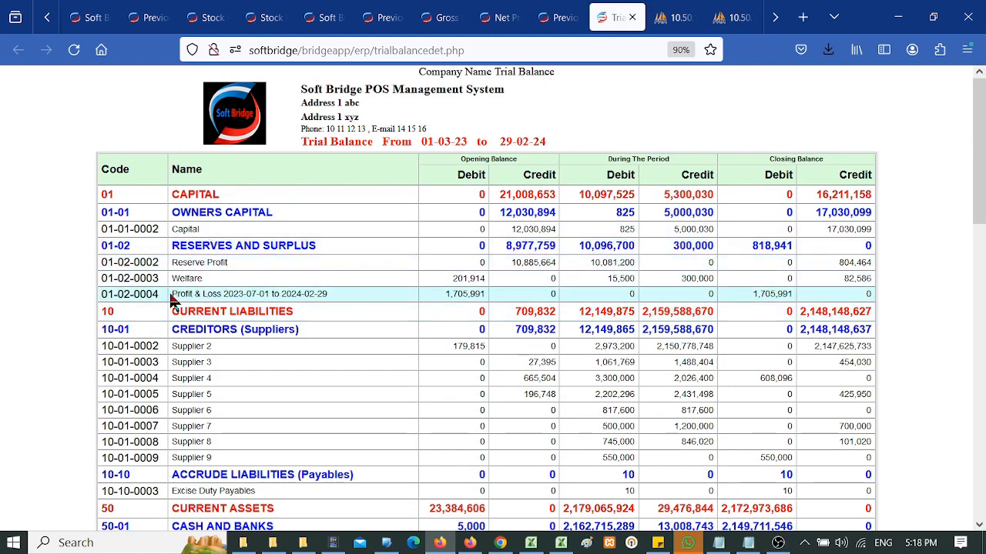
left_click_drag(171, 294, 331, 291)
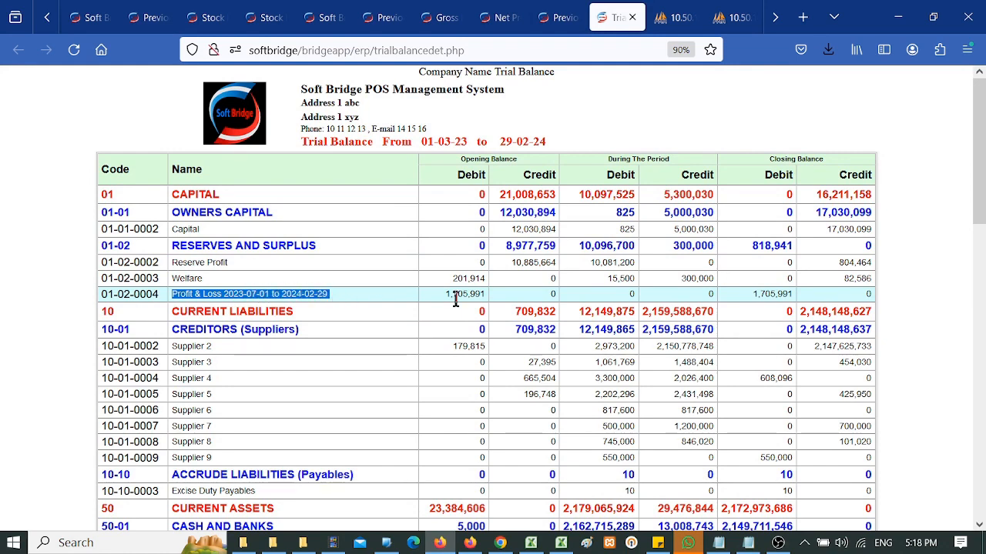
left_click_drag(445, 294, 484, 291)
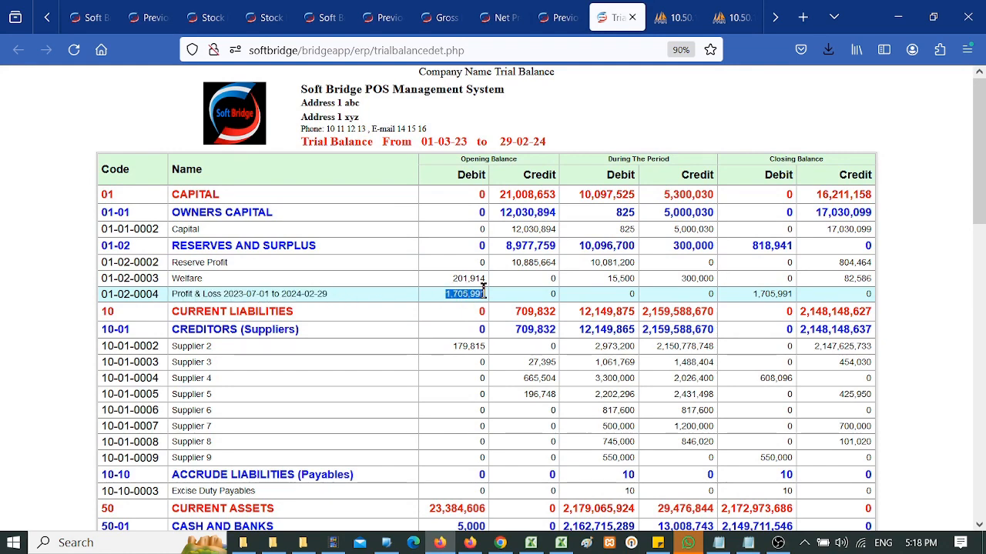
left_click(524, 306)
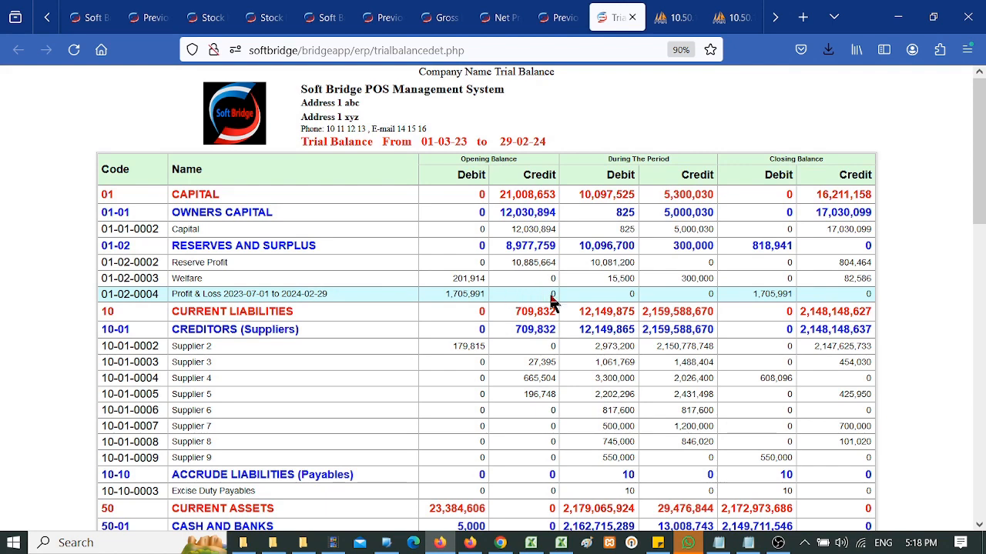
Step: Highlight the opening debit of Stock and Stores / Purchases in the Trial Balance and compare it with the previous year's closing stock setting
left_click(557, 19)
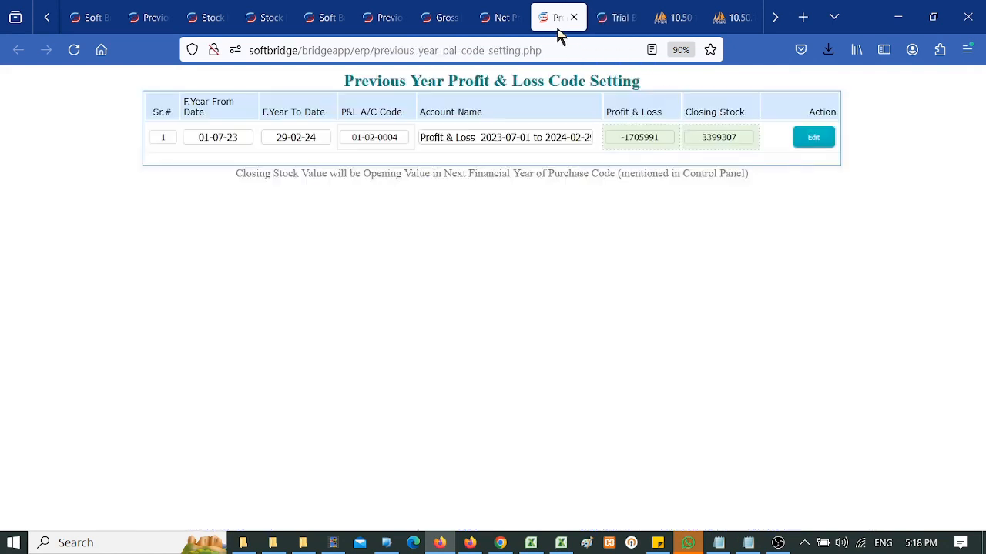
left_click(613, 22)
scroll(465, 411, "down", 5)
scroll(476, 415, "down", 7)
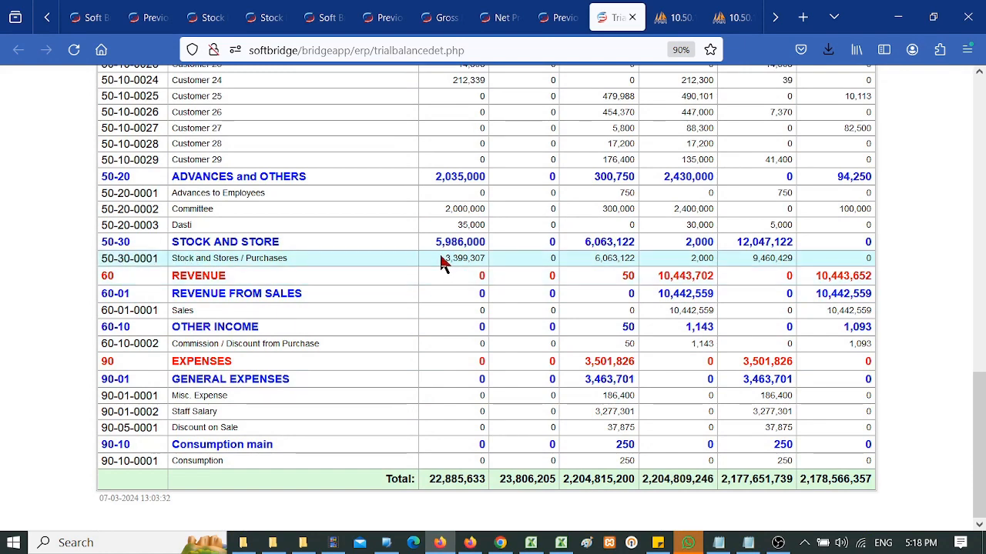
double_click(453, 259)
scroll(507, 418, "up", 5)
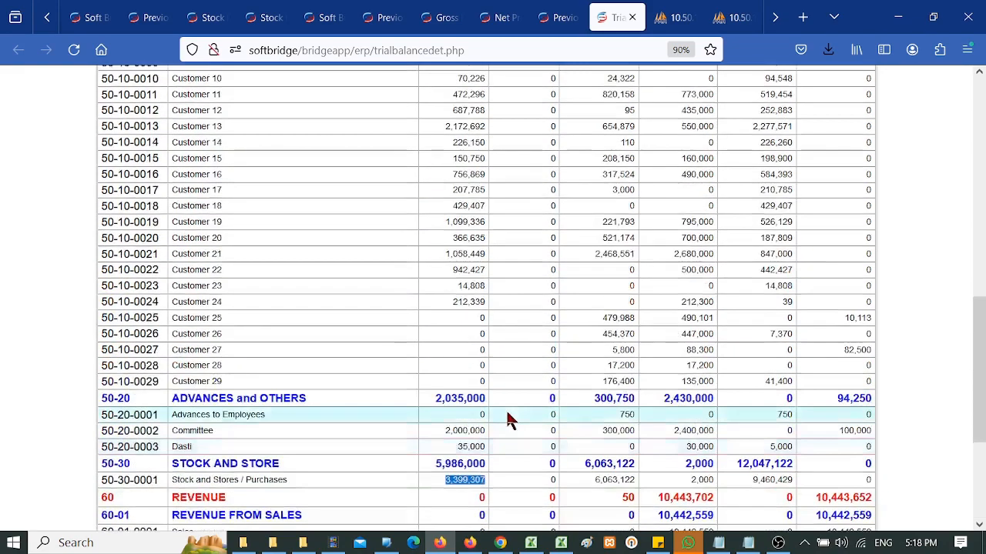
scroll(507, 418, "up", 15)
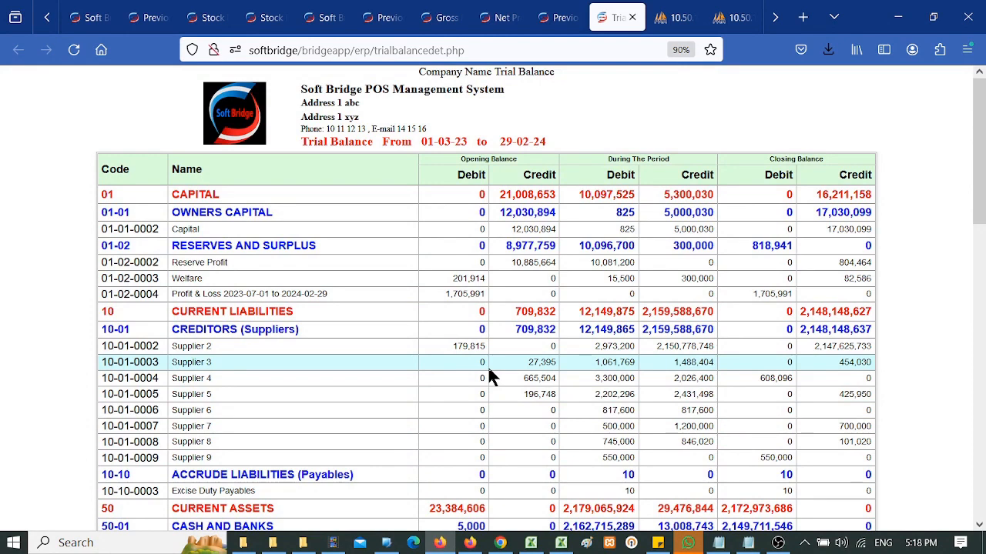
left_click(553, 17)
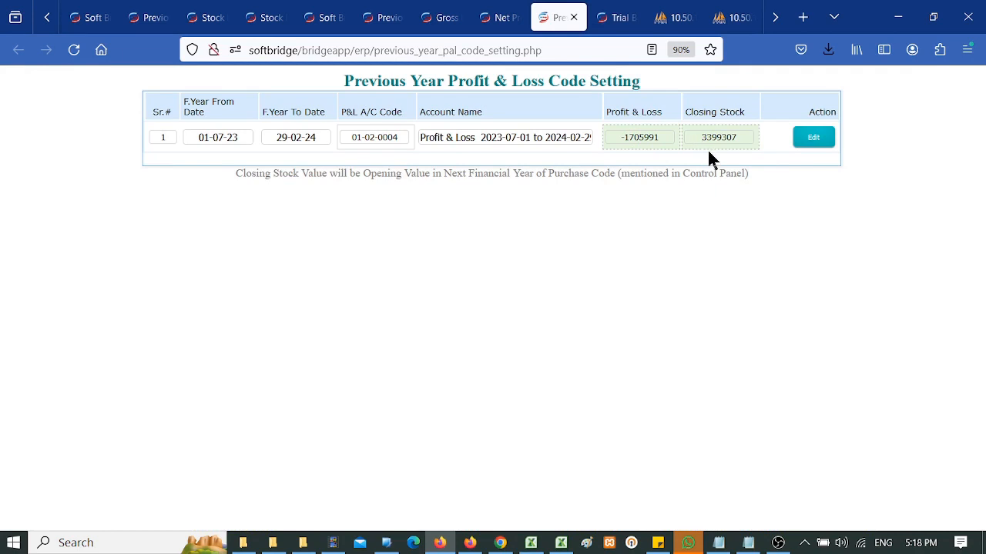
Step: Return to the End of Year title page
left_click(51, 21)
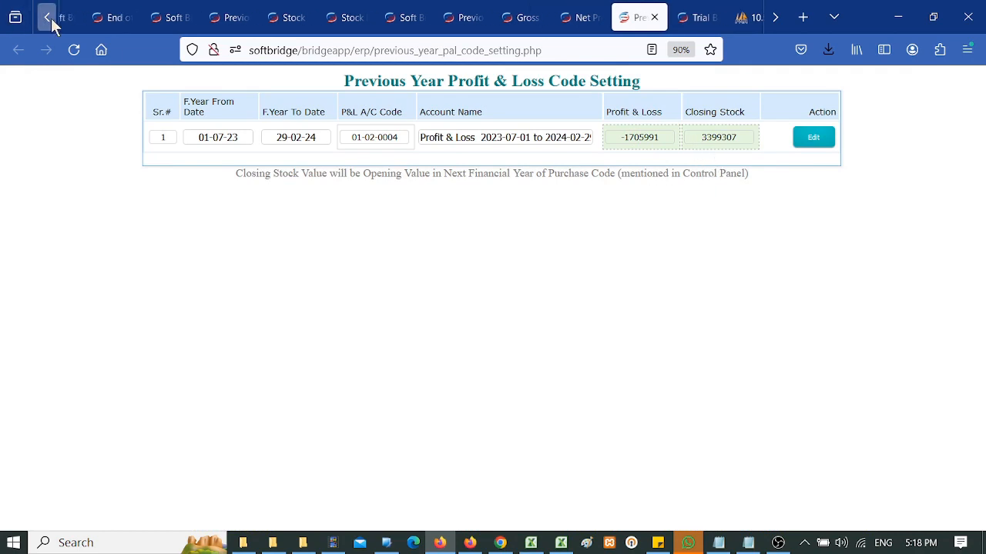
left_click(51, 21)
left_click(147, 23)
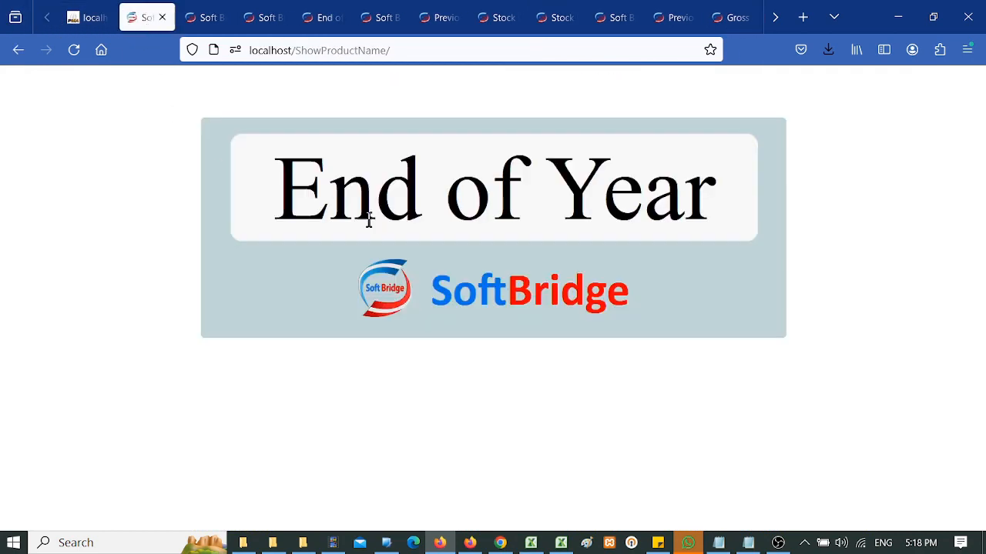